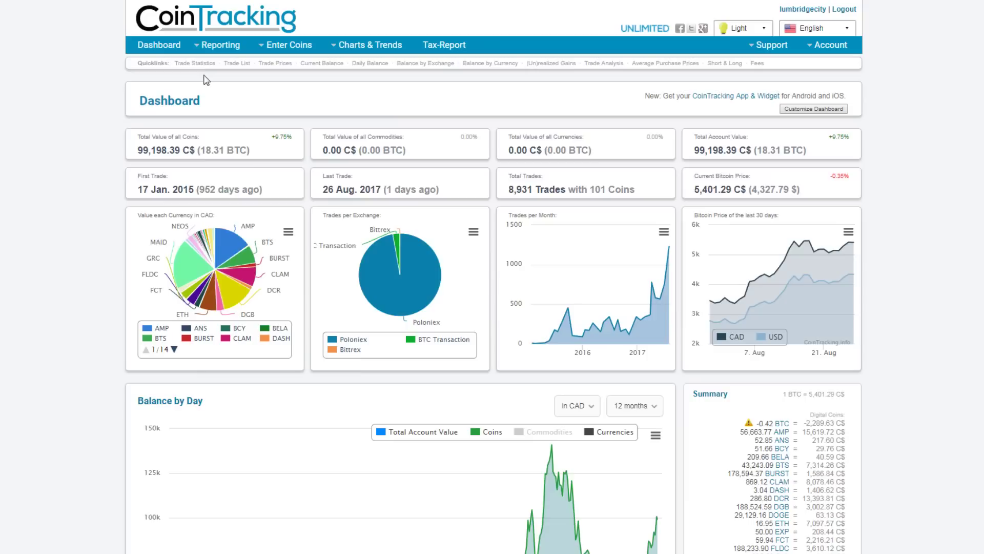
# Step: Scroll down the Dashboard and go to the Trade List under Reporting
pyautogui.moveTo(216, 47)
pyautogui.scroll(-3, 90, 114)
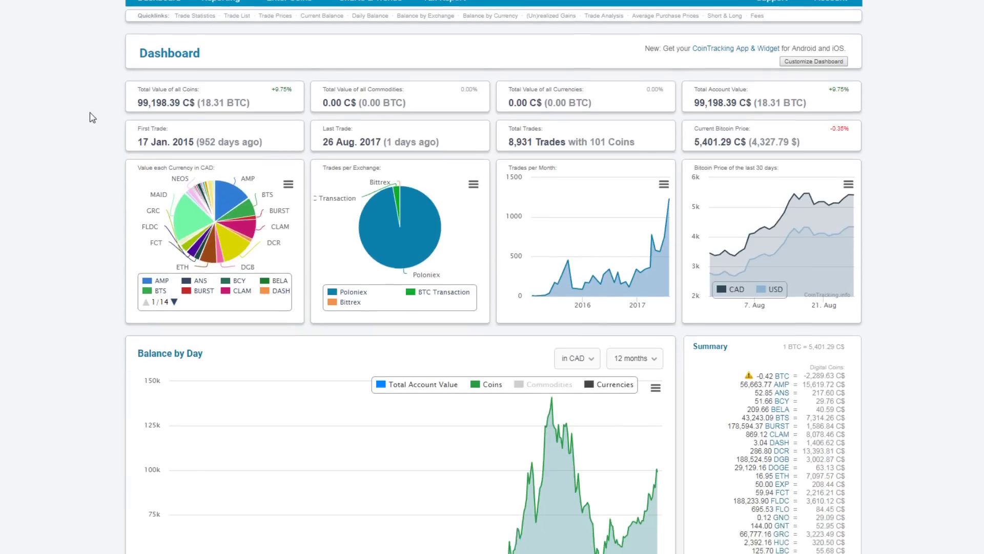
pyautogui.scroll(-2, 91, 112)
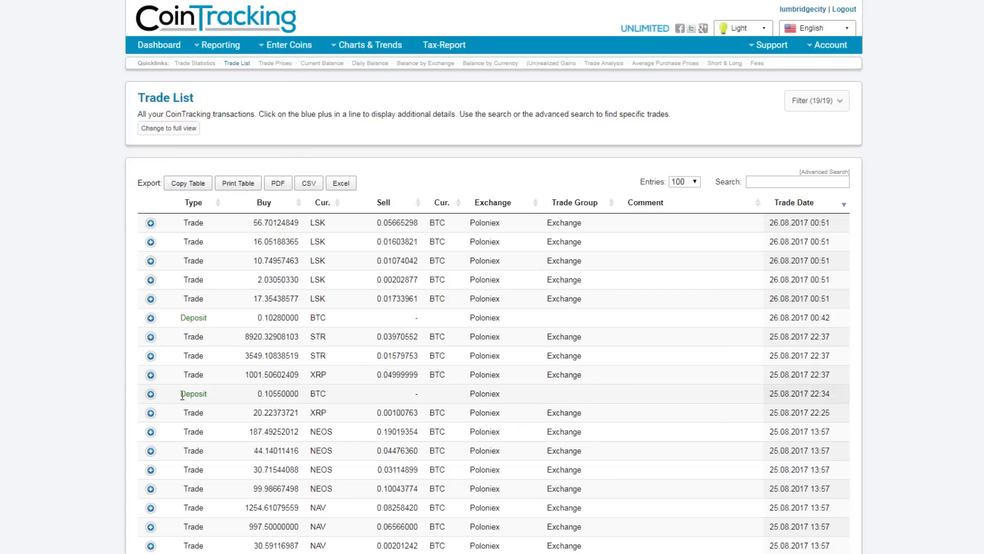
# Step: Highlight the 0.10550000 deposit amount in the Trade List, then clear the highlight
pyautogui.moveTo(271, 397); pyautogui.dragTo(286, 395)
pyautogui.click(93, 388)
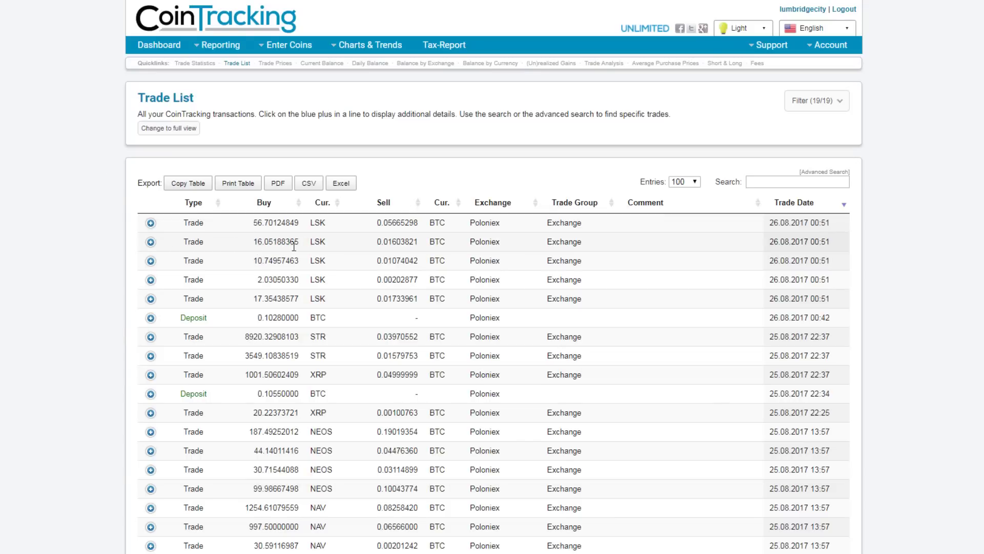
# Step: Open Trade Prices and point out the first trade's CAD value and the -4.89 % spread
pyautogui.moveTo(225, 44)
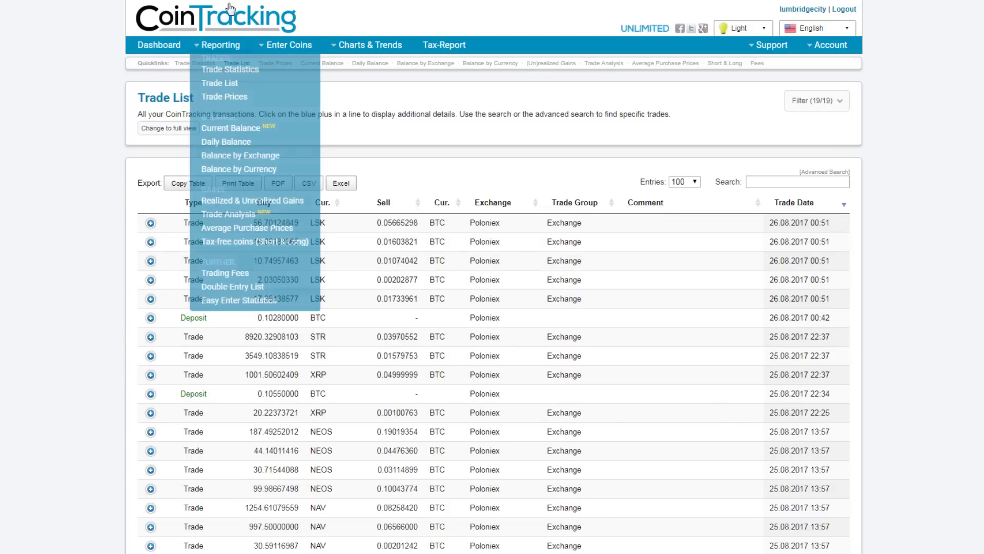
pyautogui.click(223, 97)
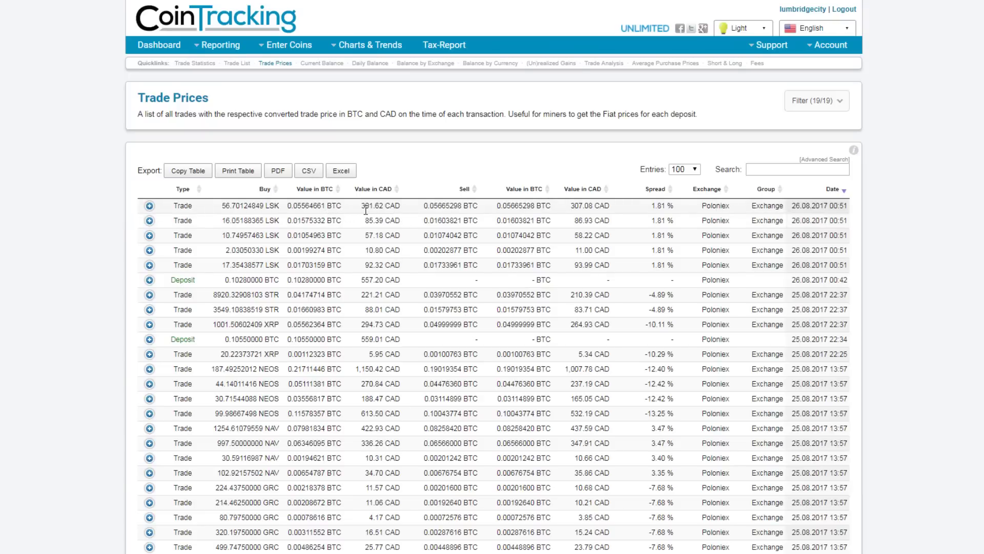
pyautogui.moveTo(365, 208); pyautogui.dragTo(384, 211)
pyautogui.click(383, 210)
pyautogui.moveTo(650, 294); pyautogui.dragTo(669, 296)
pyautogui.click(653, 326)
# Step: Open the Current Balance report and scroll through its per-coin holdings
pyautogui.click(319, 64)
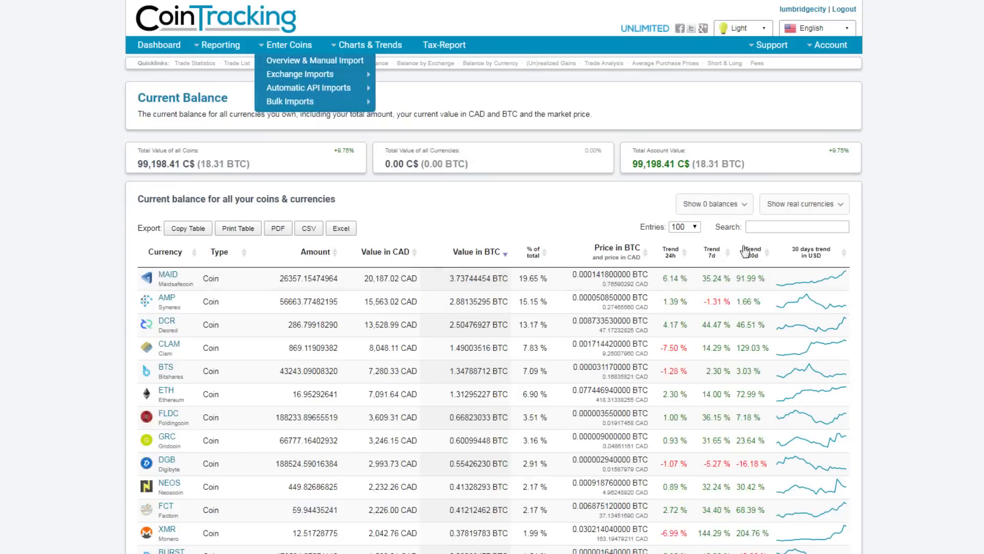
pyautogui.scroll(-5, 874, 242)
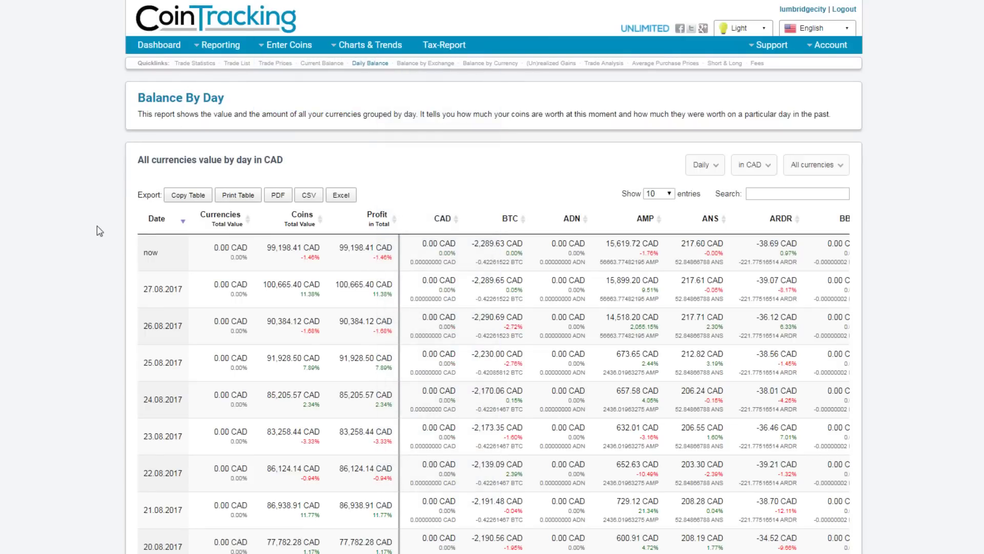
pyautogui.scroll(-2, 105, 411)
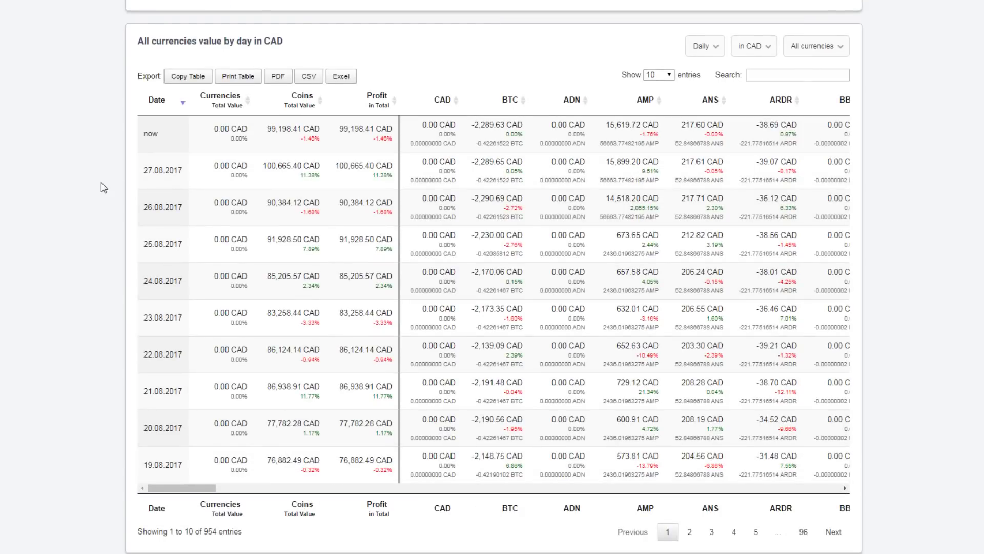
pyautogui.scroll(2, 92, 267)
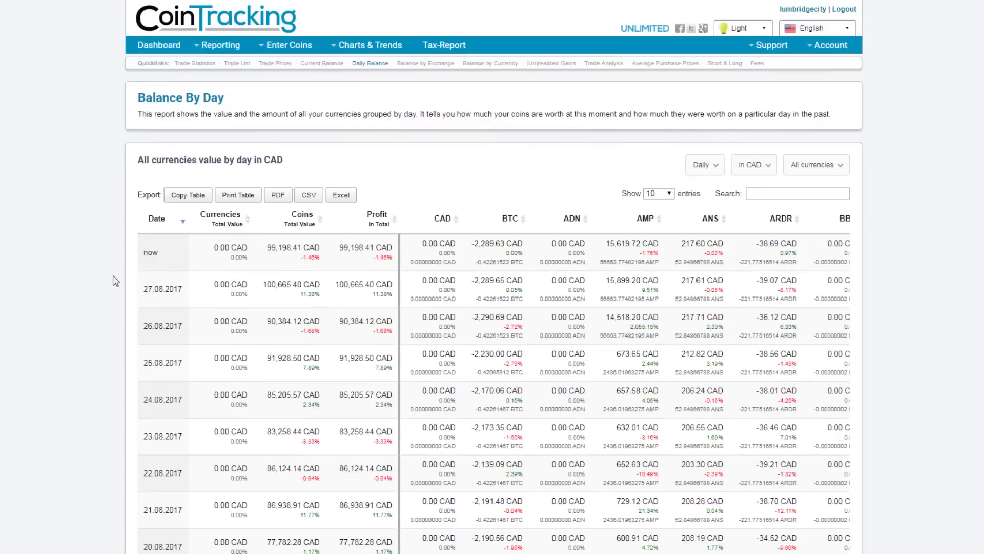
# Step: Open the Balance by Exchange report and inspect its chart bars, scrolling through the page
pyautogui.click(425, 63)
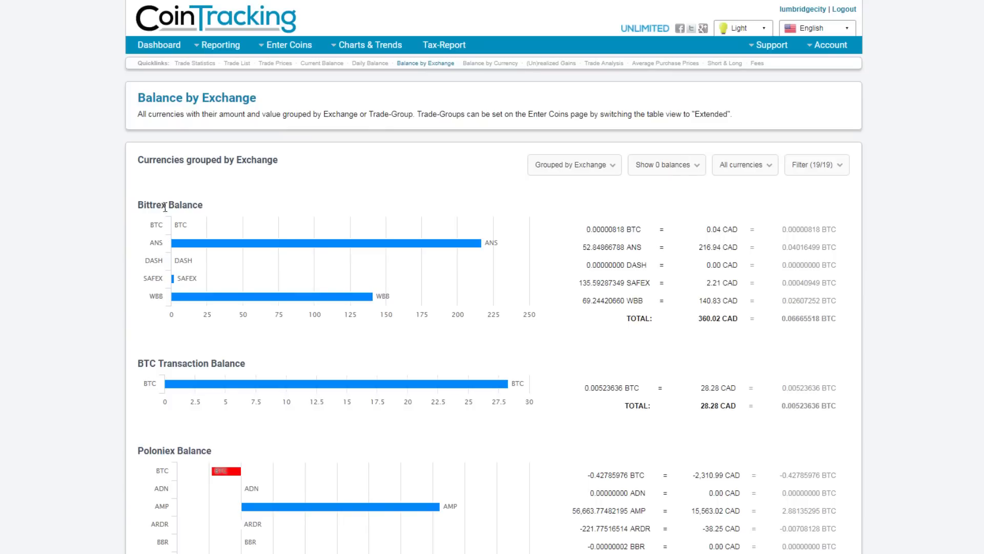
pyautogui.moveTo(193, 250)
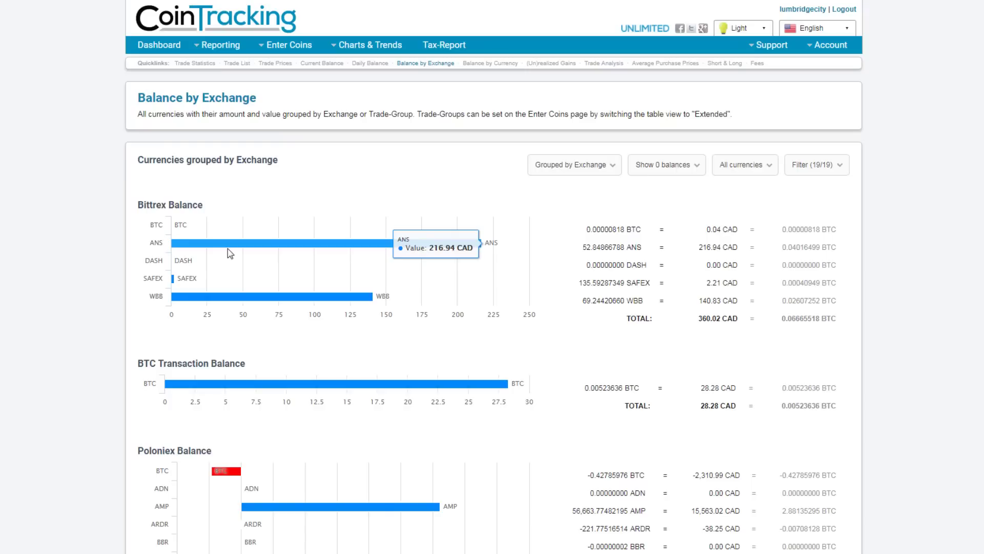
pyautogui.moveTo(228, 301)
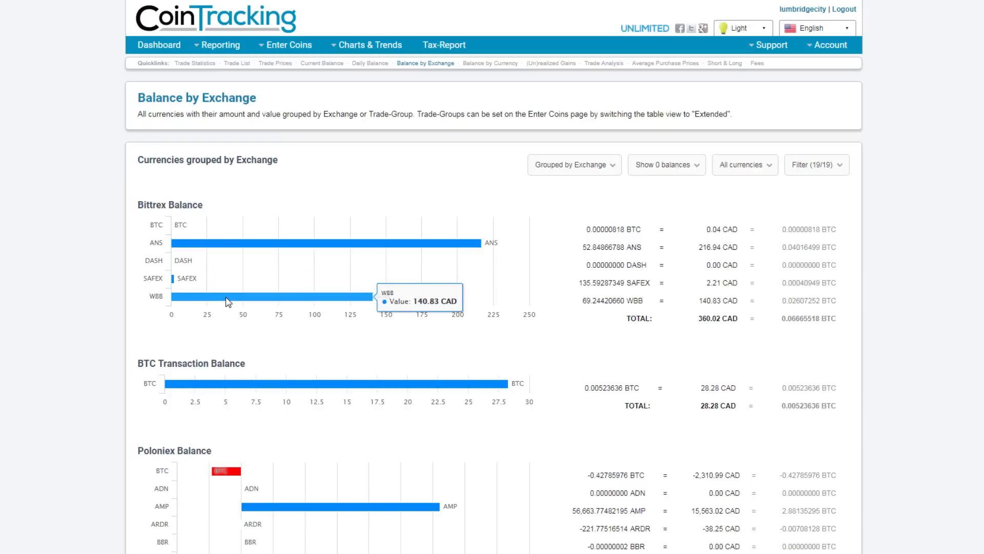
pyautogui.moveTo(281, 253)
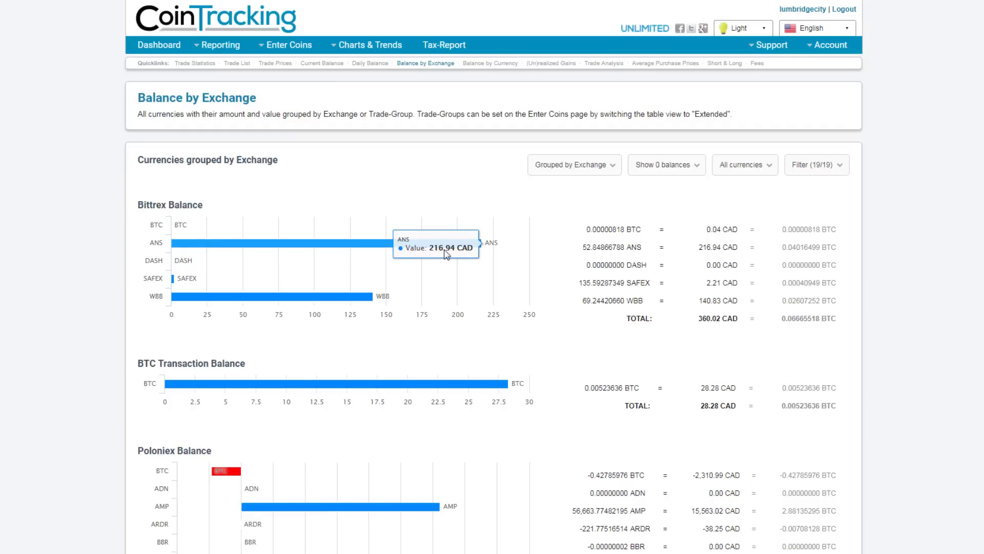
pyautogui.scroll(-3, 105, 250)
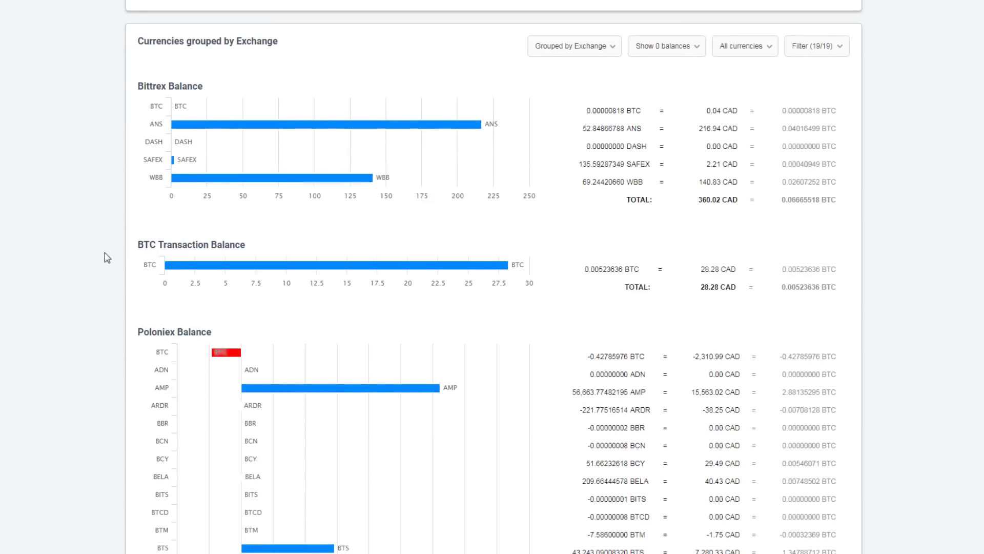
pyautogui.moveTo(257, 264)
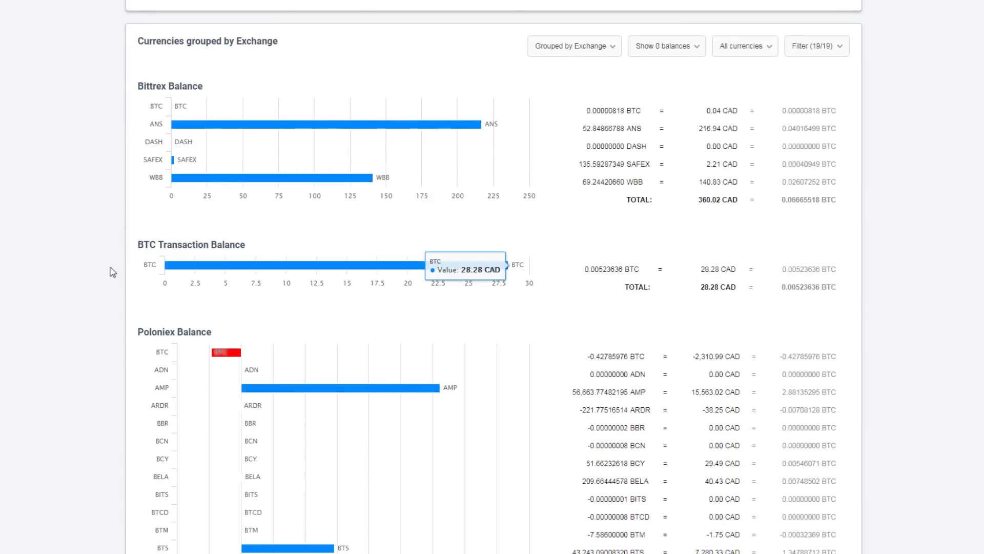
pyautogui.scroll(-4, 89, 274)
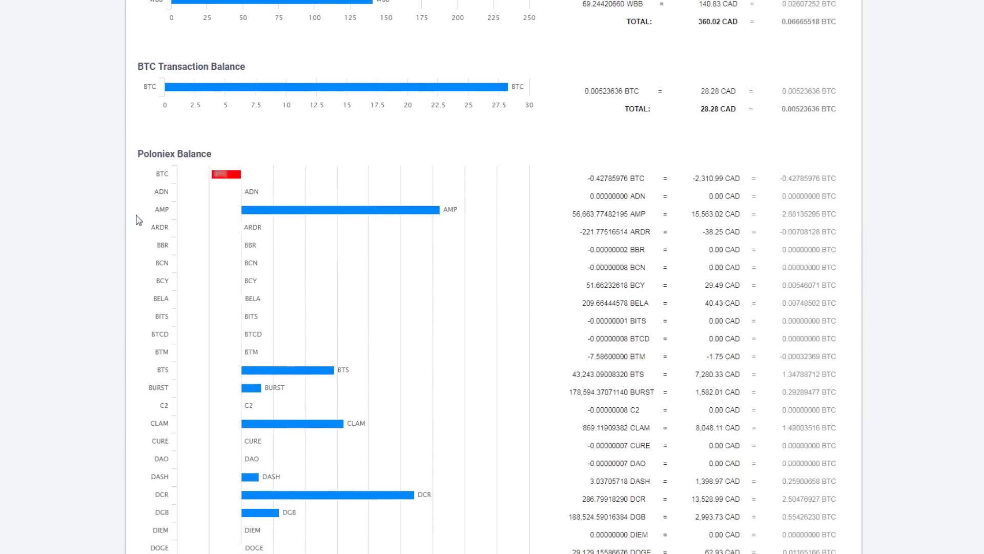
pyautogui.moveTo(230, 176)
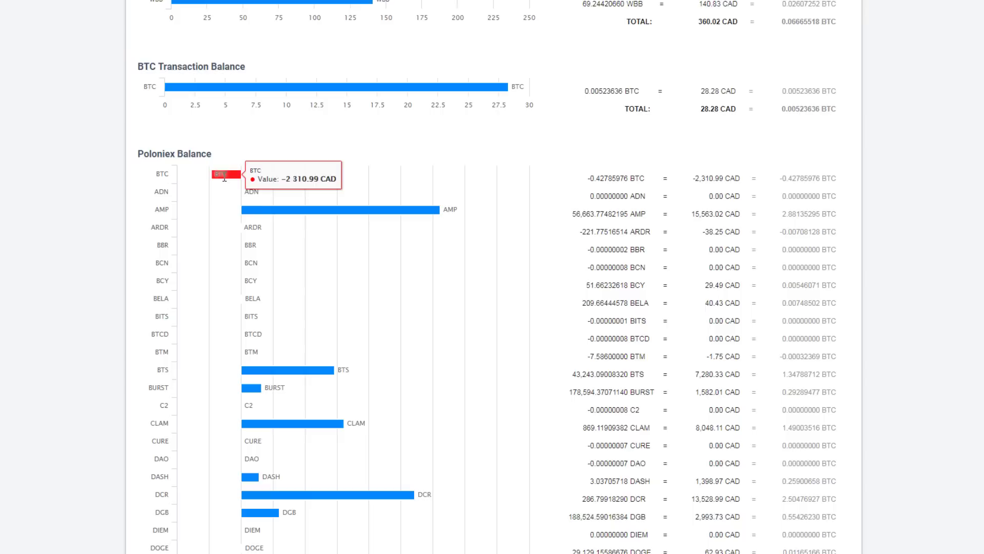
pyautogui.scroll(7, 115, 198)
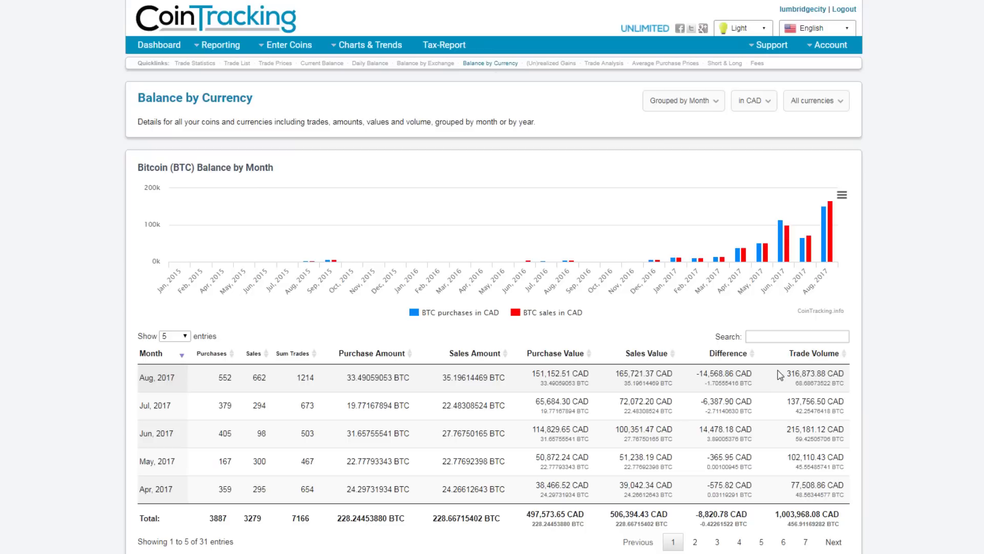
# Step: Point out the August 2017 trade volume in the Bitcoin by-month table
pyautogui.moveTo(786, 373); pyautogui.dragTo(815, 374)
pyautogui.click(808, 377)
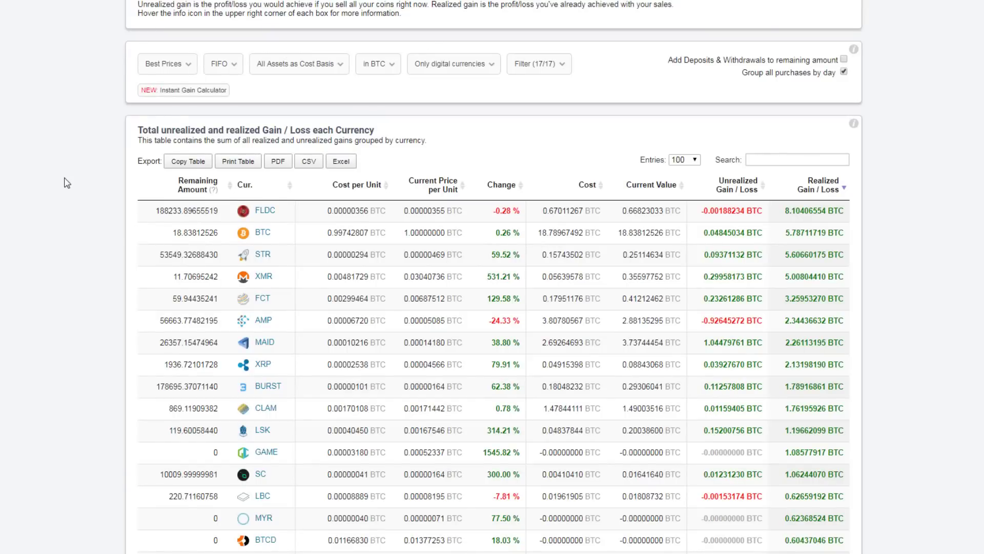
pyautogui.scroll(3, 63, 199)
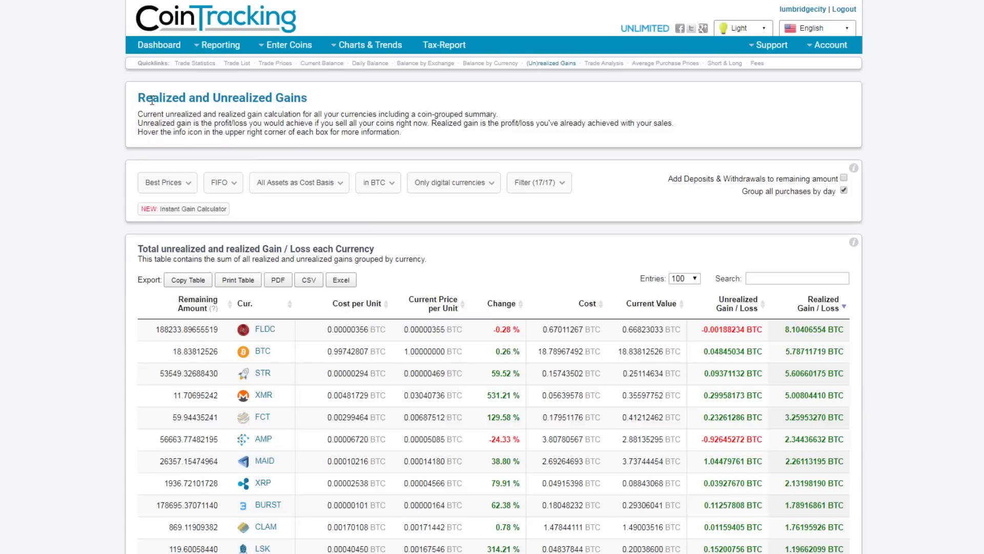
pyautogui.doubleClick(785, 331)
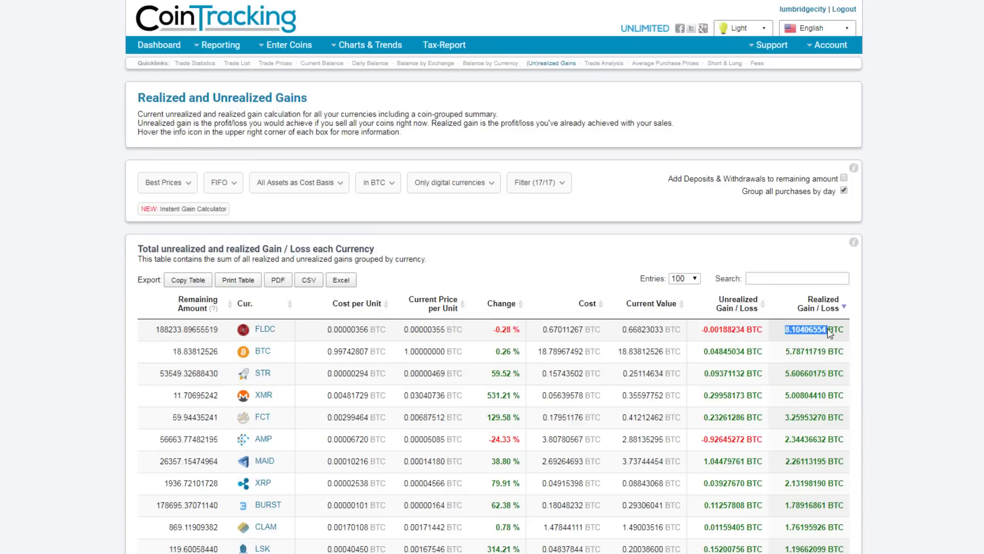
pyautogui.click(873, 344)
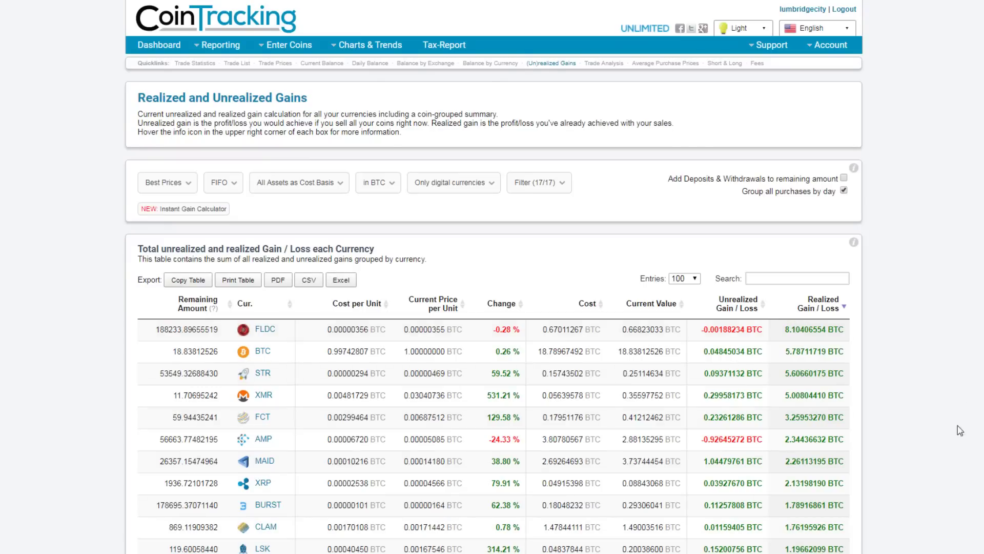
# Step: Open Trade Analysis for the AMP pair and point out its average buy and sell prices
pyautogui.moveTo(758, 47)
pyautogui.click(604, 63)
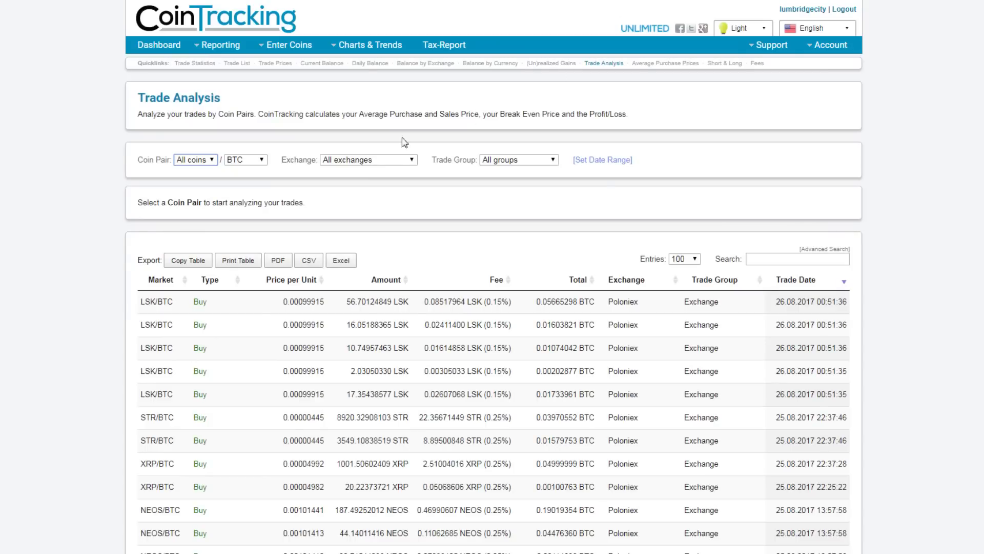
pyautogui.click(193, 195)
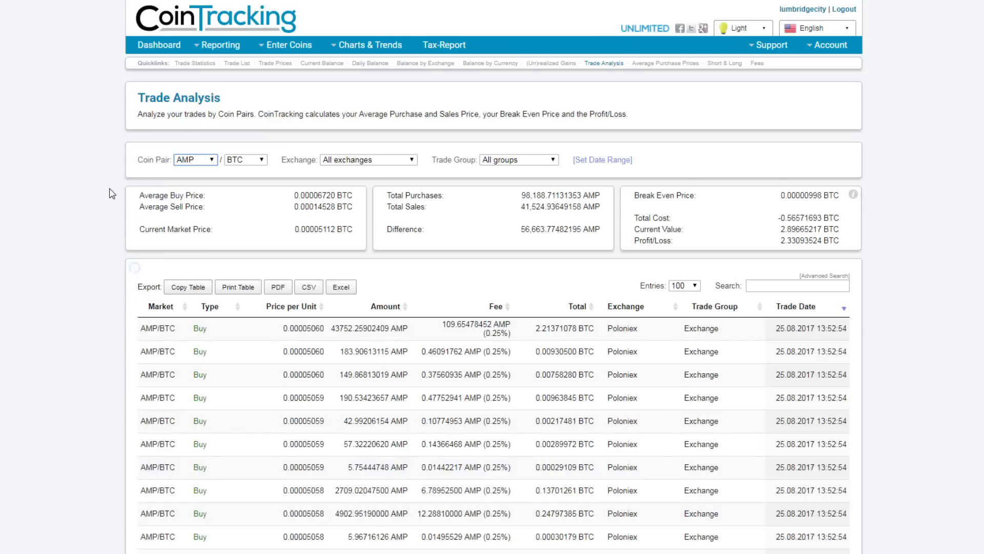
pyautogui.moveTo(306, 199); pyautogui.dragTo(327, 218)
pyautogui.click(331, 206)
pyautogui.click(294, 214)
# Step: Mark an AMP buy's price per unit and the first trade's total in BTC
pyautogui.scroll(-2, 90, 277)
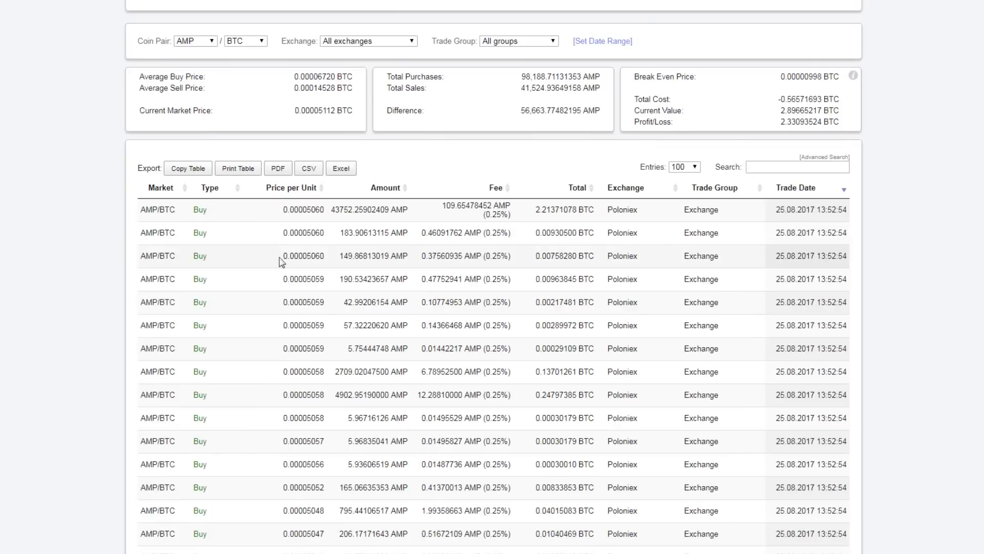
pyautogui.doubleClick(318, 257)
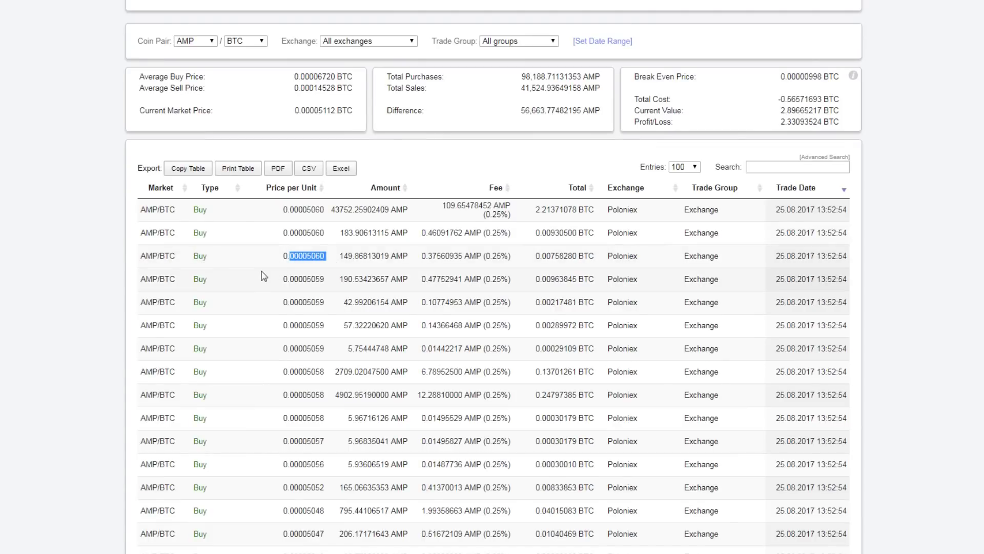
pyautogui.scroll(1, 85, 270)
pyautogui.scroll(2, 85, 269)
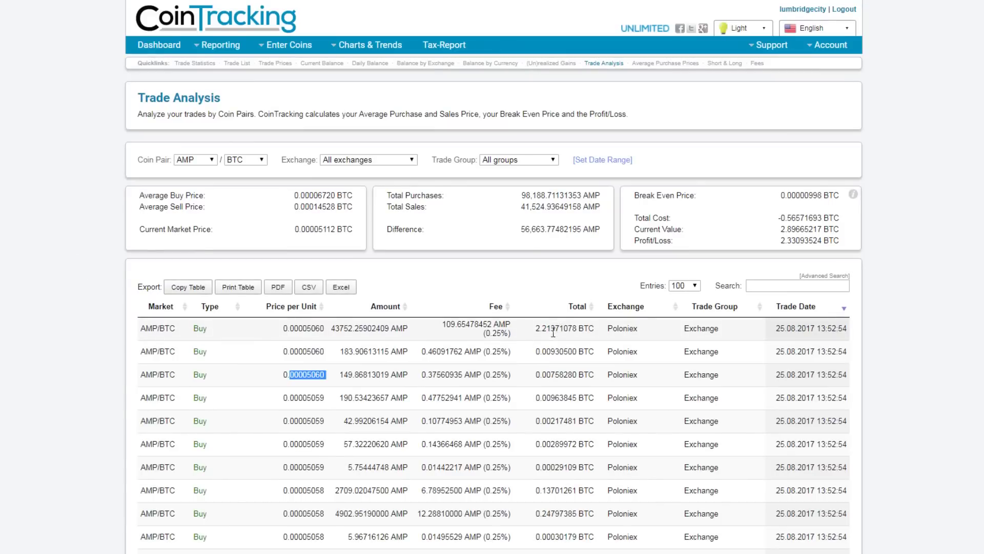
pyautogui.moveTo(534, 328); pyautogui.dragTo(577, 328)
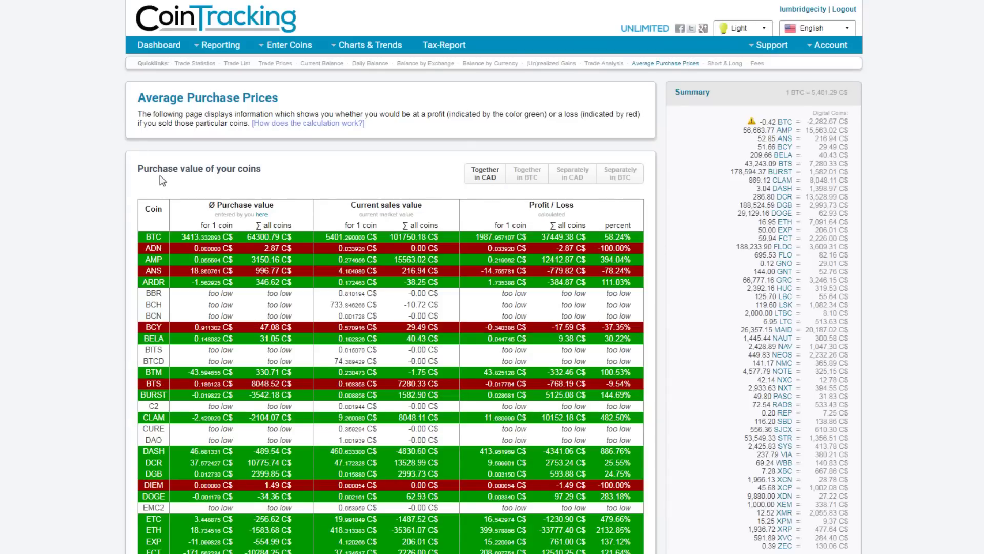
# Step: Open the Short & Long tax-free coins report from the Quicklinks bar
pyautogui.scroll(-2, 124, 174)
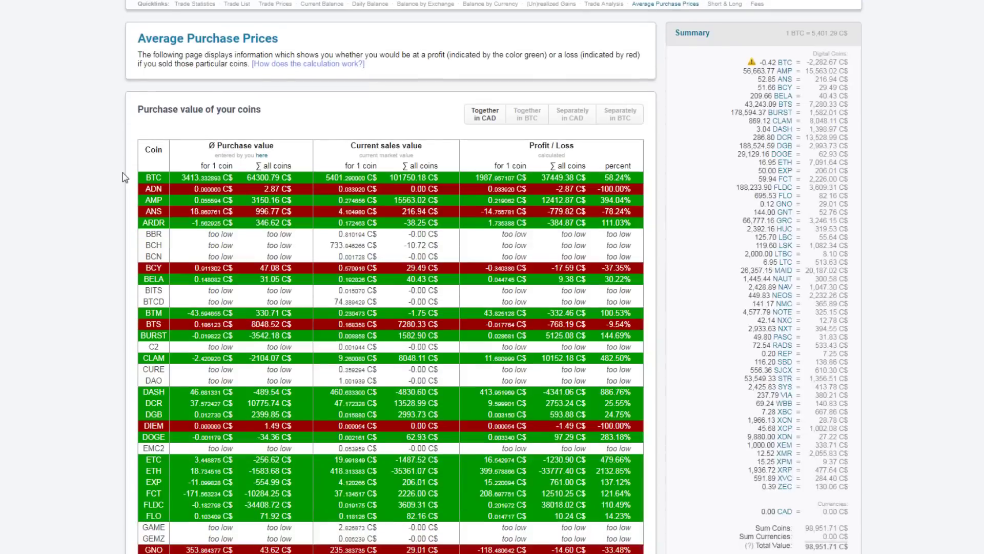
pyautogui.scroll(2, 124, 176)
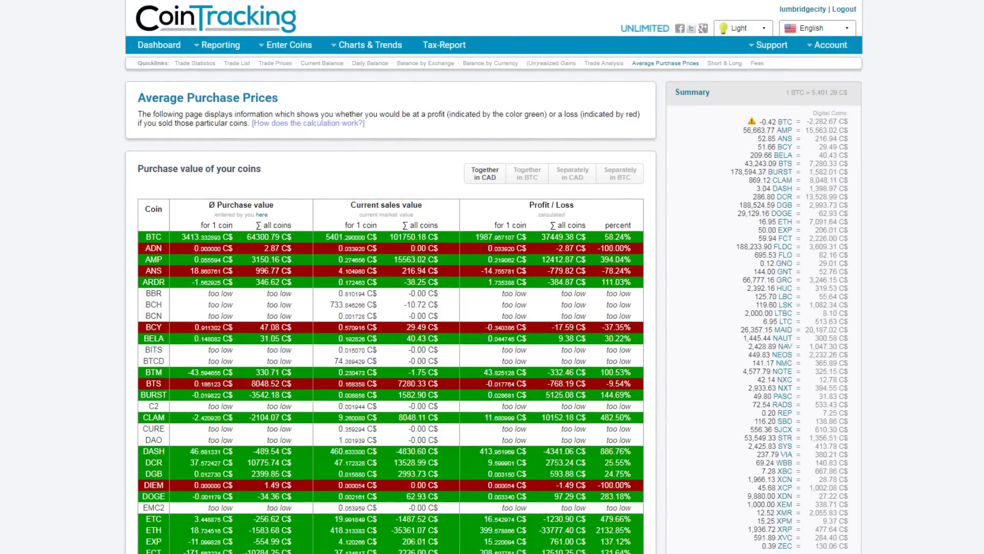
pyautogui.click(724, 63)
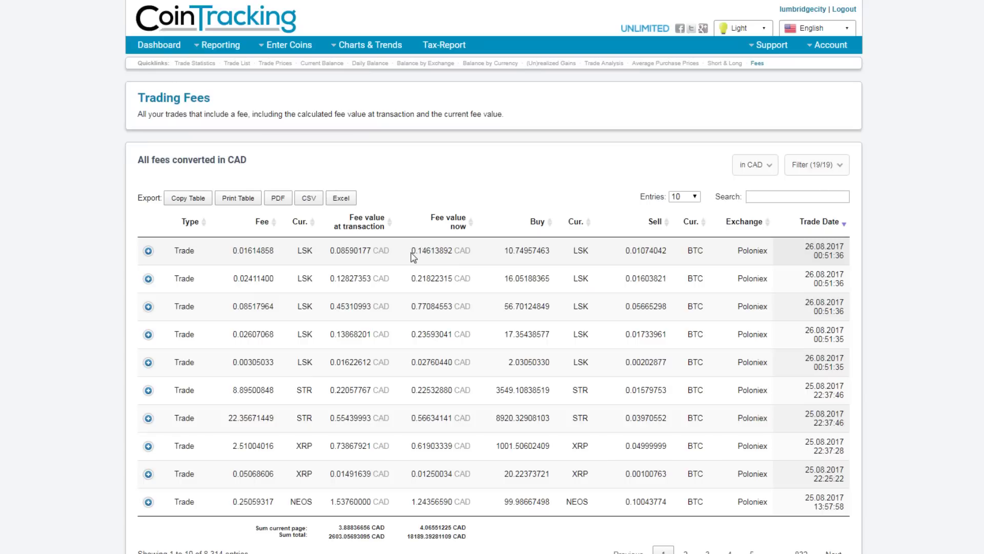
# Step: Highlight the newest trade's current fee value in the Trading Fees table, then deselect it
pyautogui.moveTo(411, 250); pyautogui.dragTo(427, 250)
pyautogui.click(98, 247)
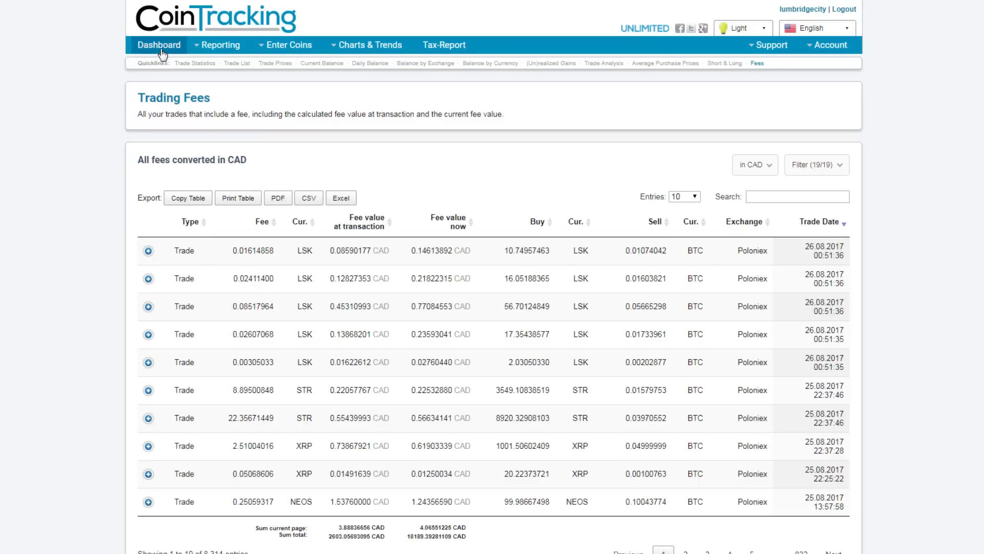
# Step: Open Binance API Import from Enter Coins > Automatic API Imports
pyautogui.moveTo(288, 52)
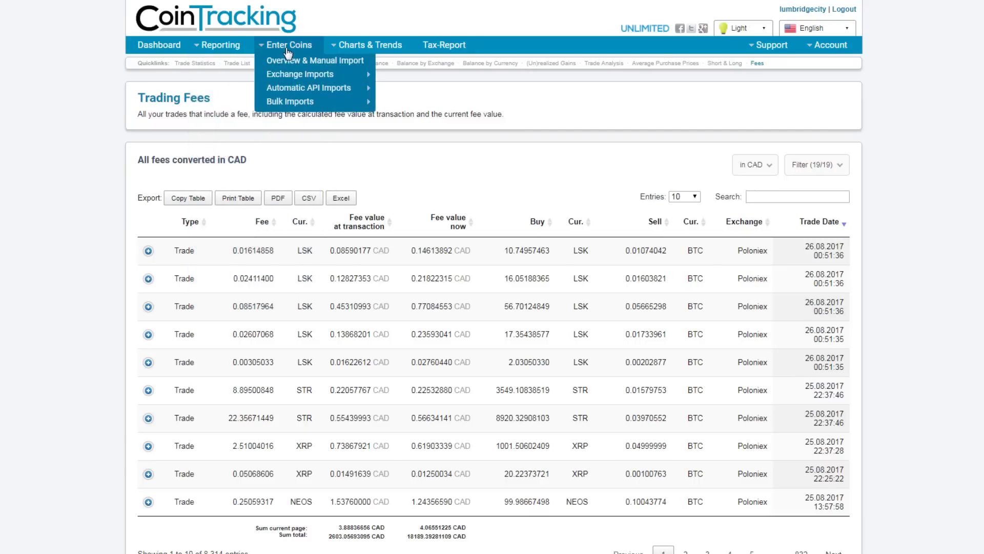
pyautogui.moveTo(295, 88)
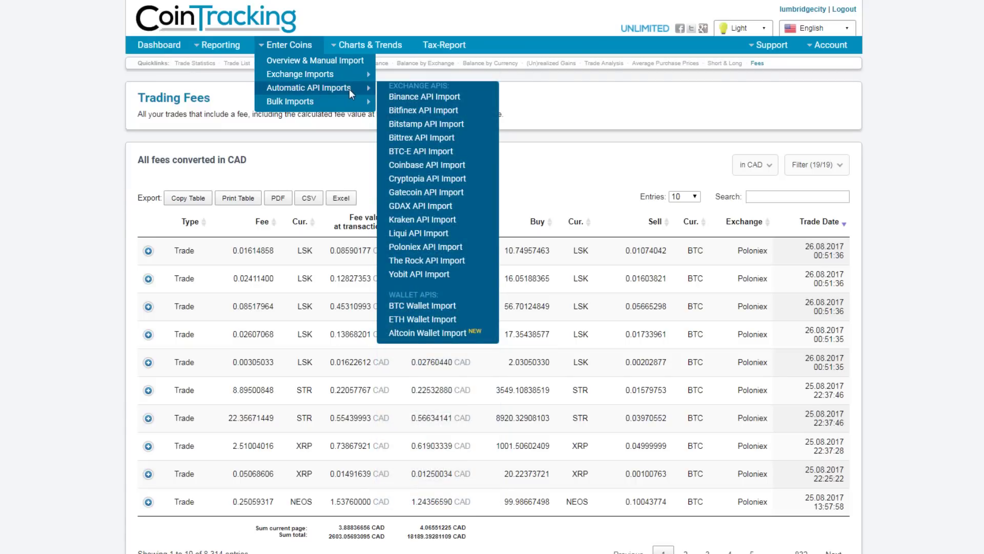
pyautogui.click(434, 98)
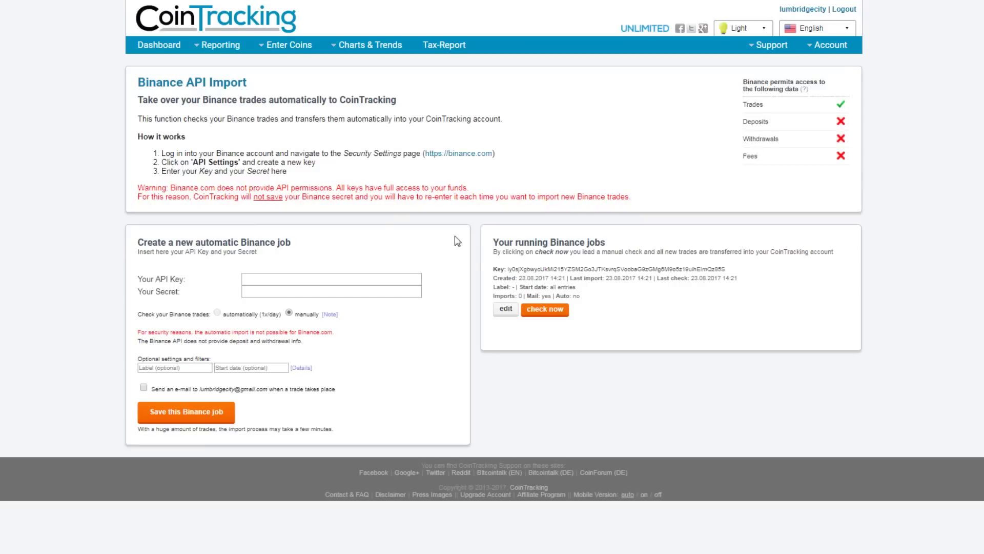
# Step: Point out the running Binance job's key and the new-job form heading
pyautogui.moveTo(550, 268); pyautogui.dragTo(493, 268)
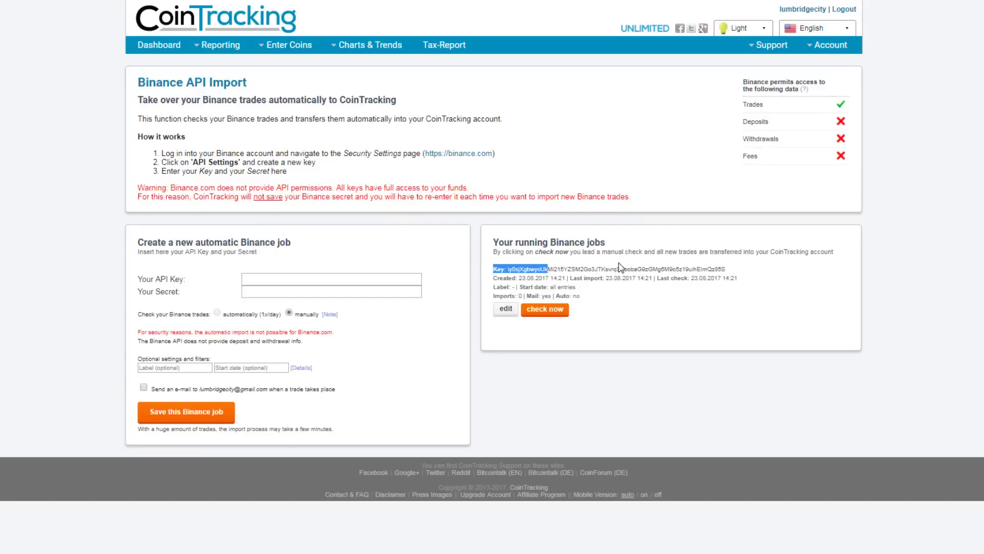
pyautogui.click(612, 264)
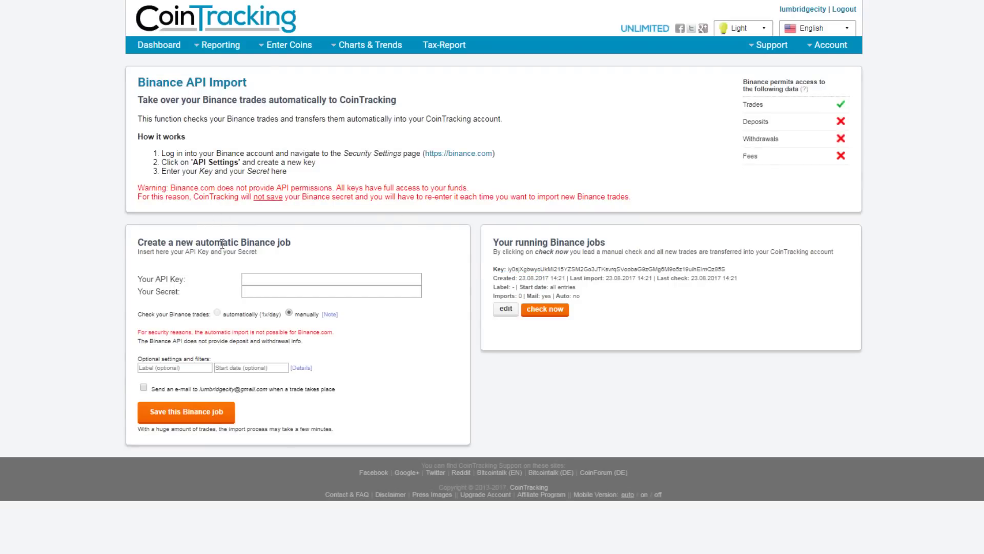
pyautogui.moveTo(203, 242); pyautogui.dragTo(260, 242)
pyautogui.click(259, 240)
# Step: Open the Coin Trends price list and sort it by Currency, ascending
pyautogui.moveTo(357, 48)
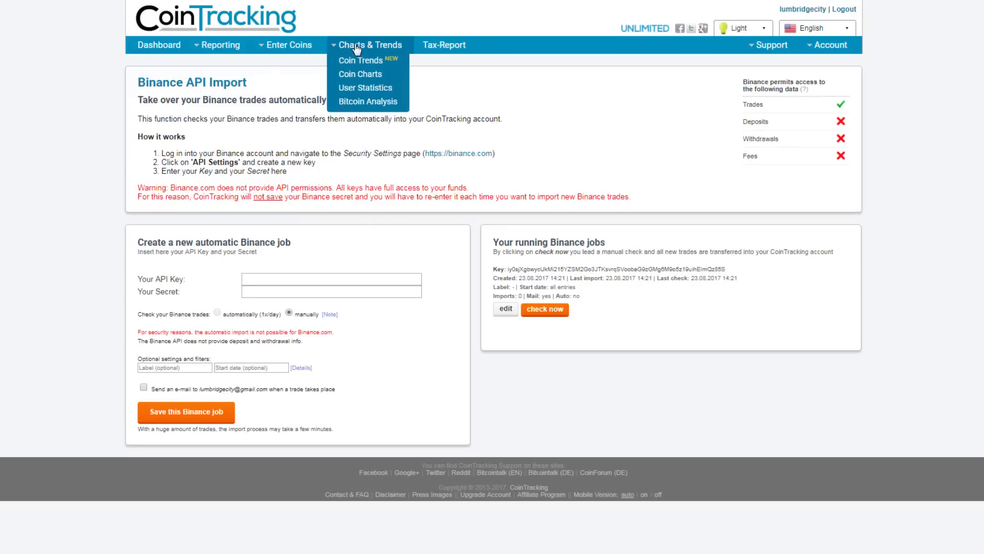
pyautogui.click(365, 44)
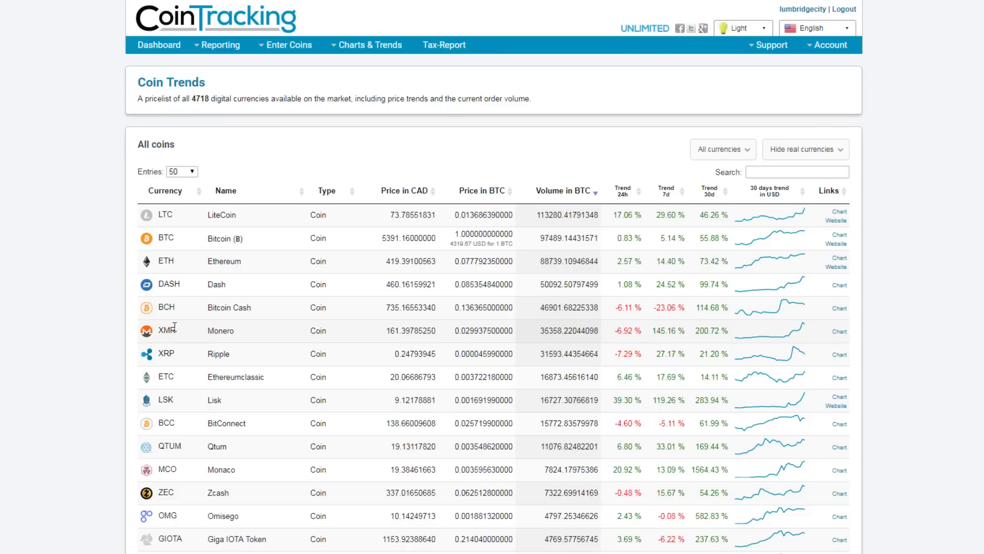
pyautogui.click(173, 193)
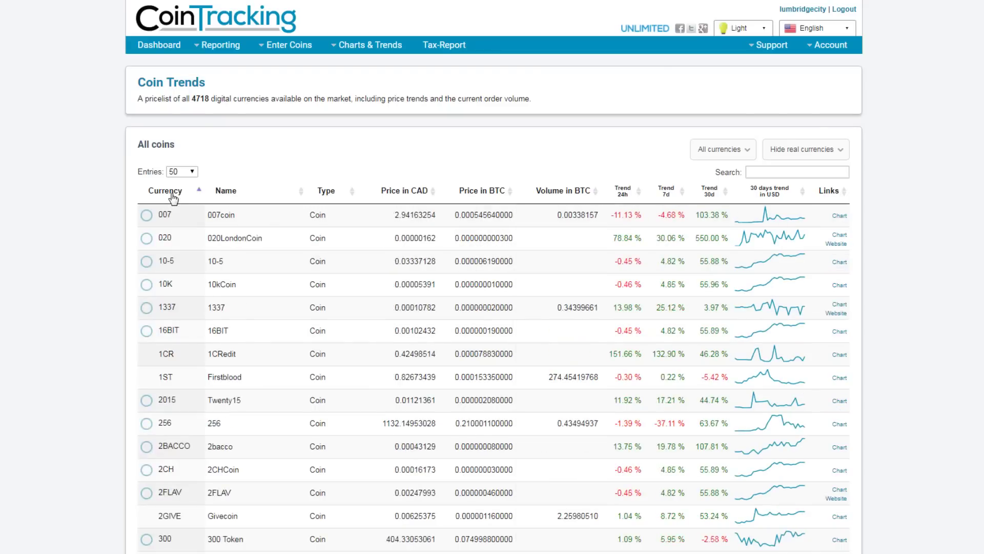
pyautogui.click(173, 194)
pyautogui.click(173, 195)
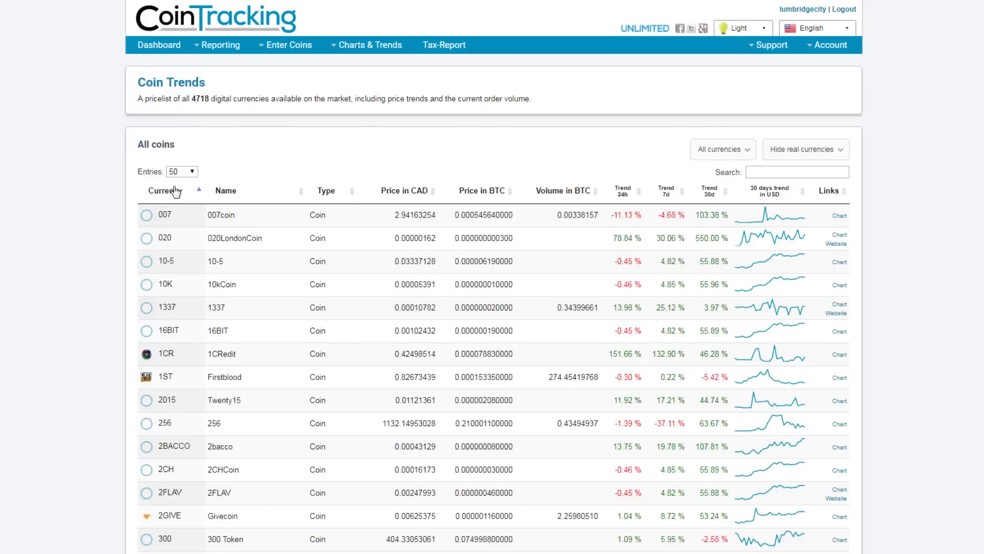
# Step: Search the list for 'amp', showing 12 coins led by AMP (Synereo)
pyautogui.click(812, 174)
pyautogui.write('amp')
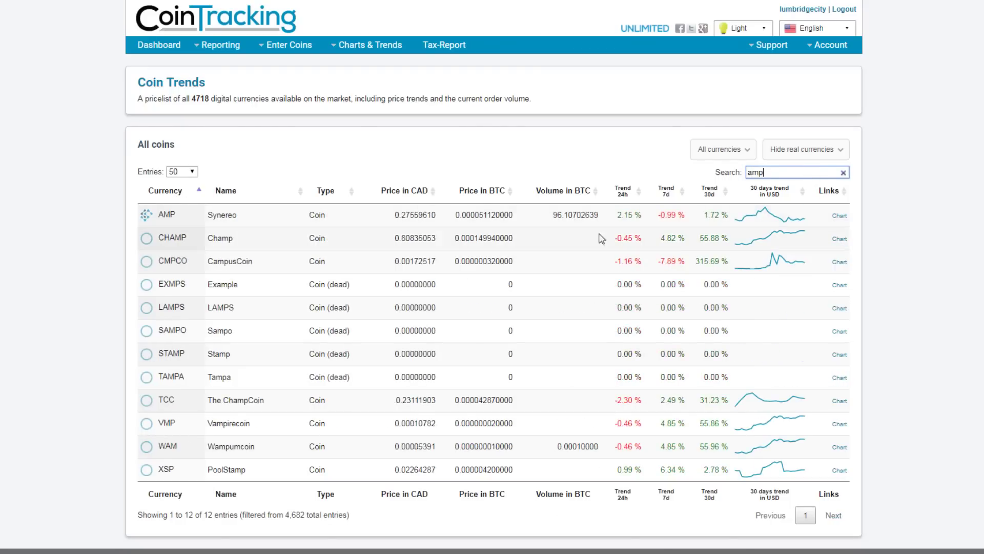
pyautogui.click(172, 215)
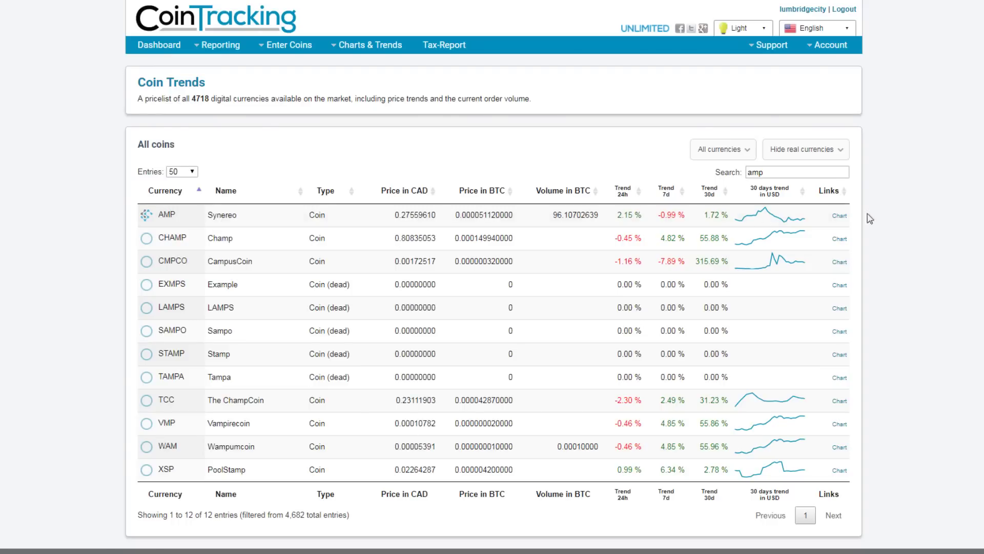
# Step: Open the AMP row's chart to view the Synereo price history in BTC and CAD
pyautogui.click(839, 217)
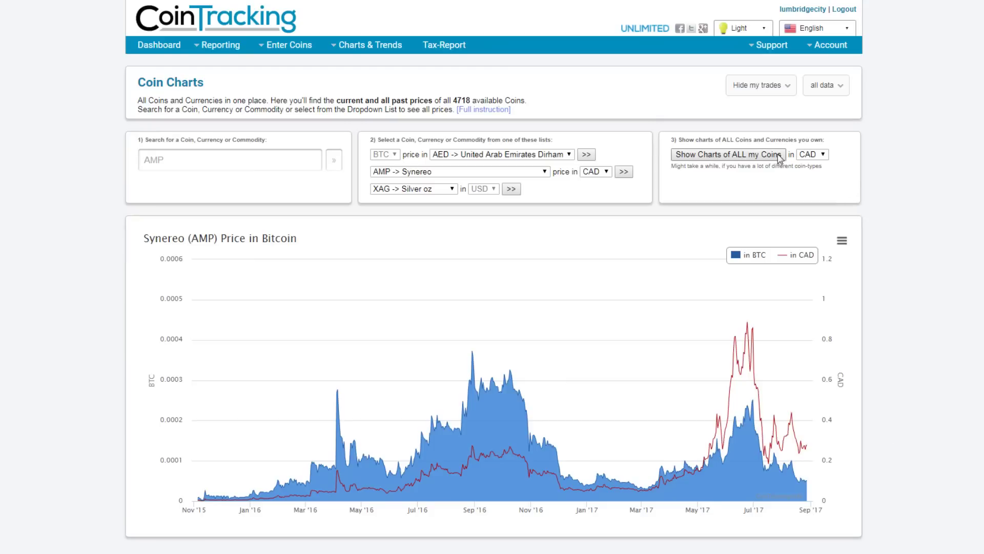
# Step: Switch the chart to Show my trades (beta) and inspect the AMP buy and sale markers
pyautogui.click(781, 85)
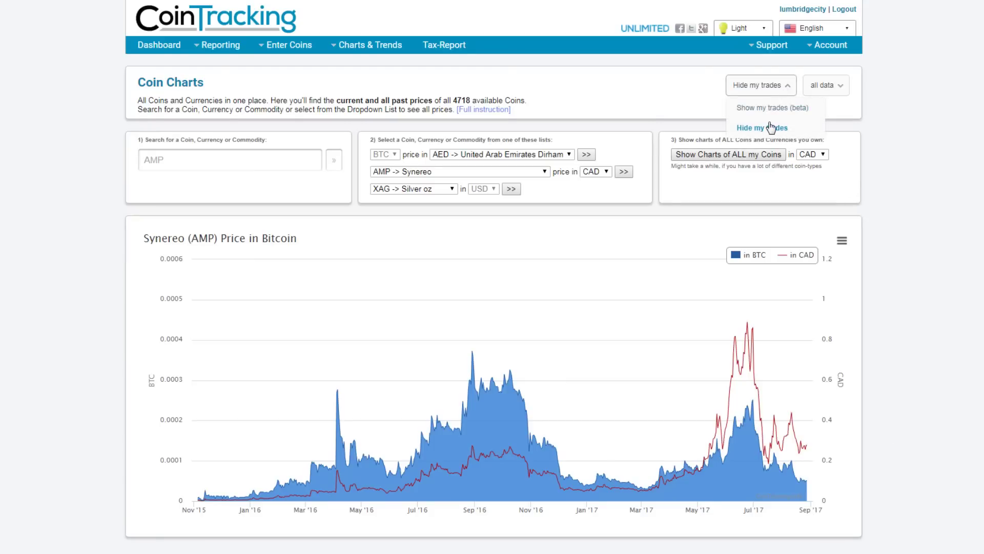
pyautogui.click(771, 108)
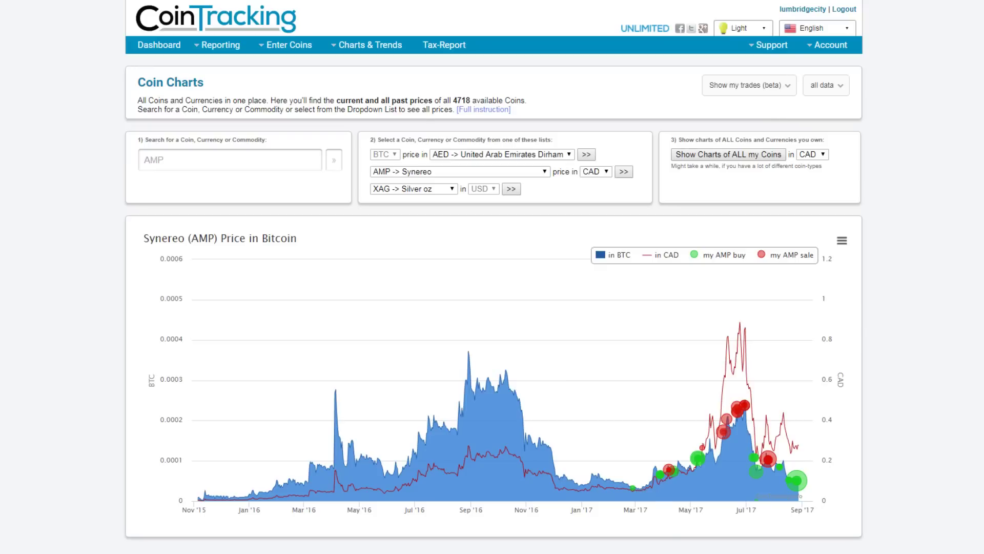
pyautogui.moveTo(738, 410)
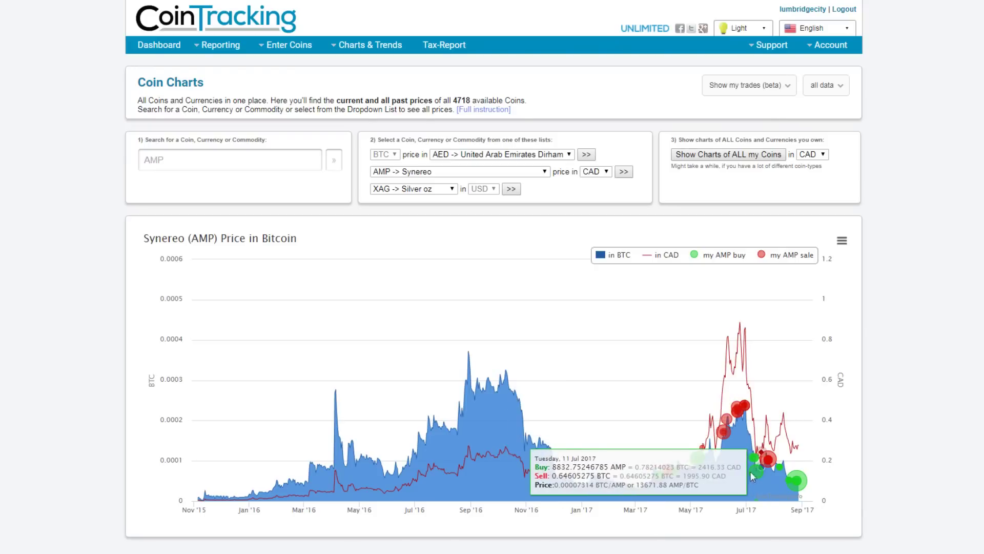
pyautogui.moveTo(768, 456)
pyautogui.moveTo(796, 481)
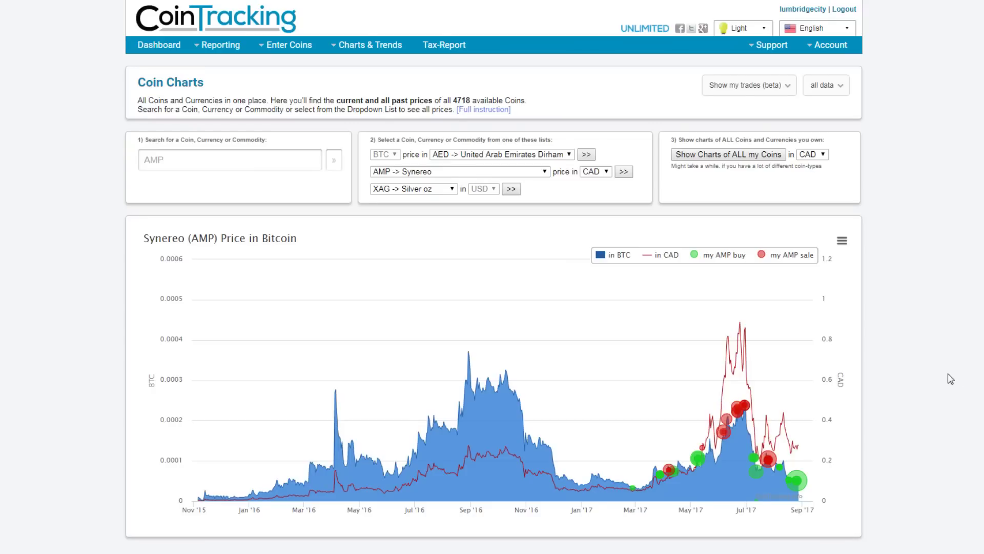
pyautogui.scroll(-1, 948, 378)
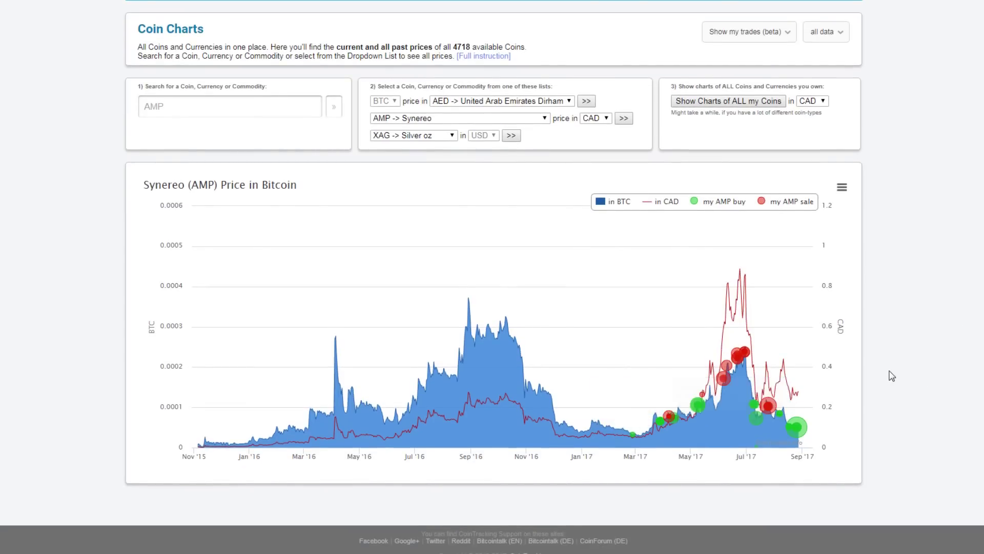
pyautogui.scroll(1, 873, 379)
pyautogui.scroll(1, 880, 373)
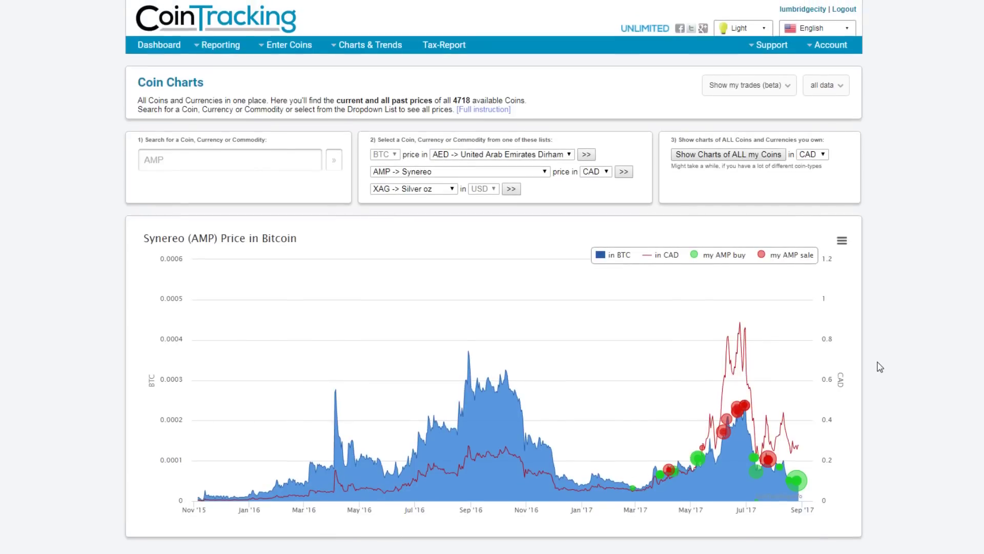